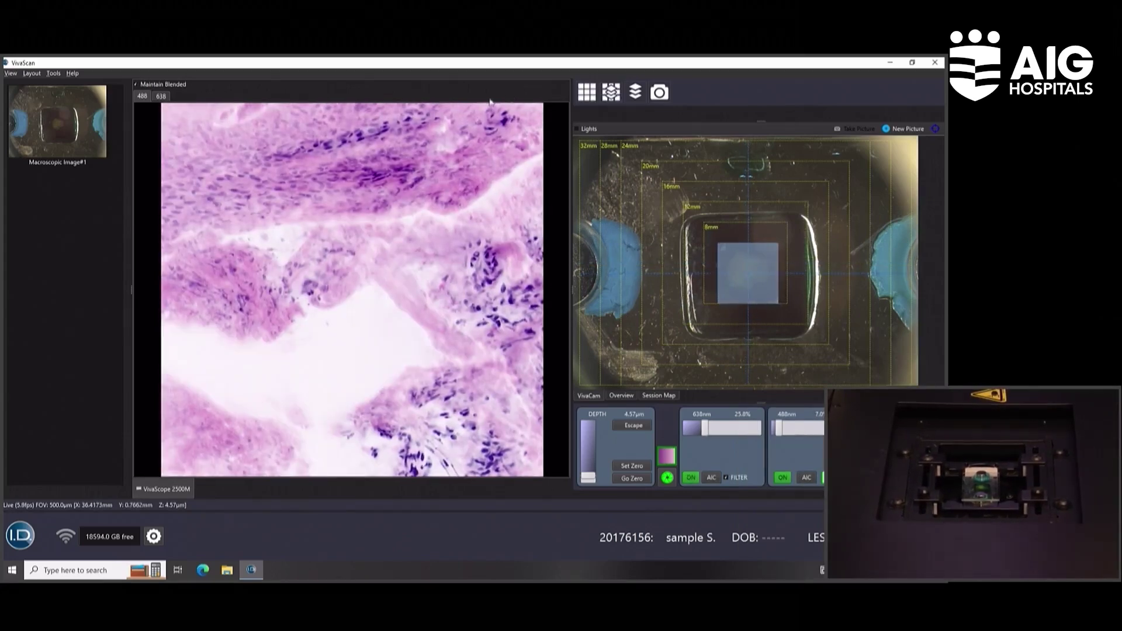
Capture a VivaBlock mosaic of the whole tissue and open VivaBlock#1 in the viewer
left_click(586, 92)
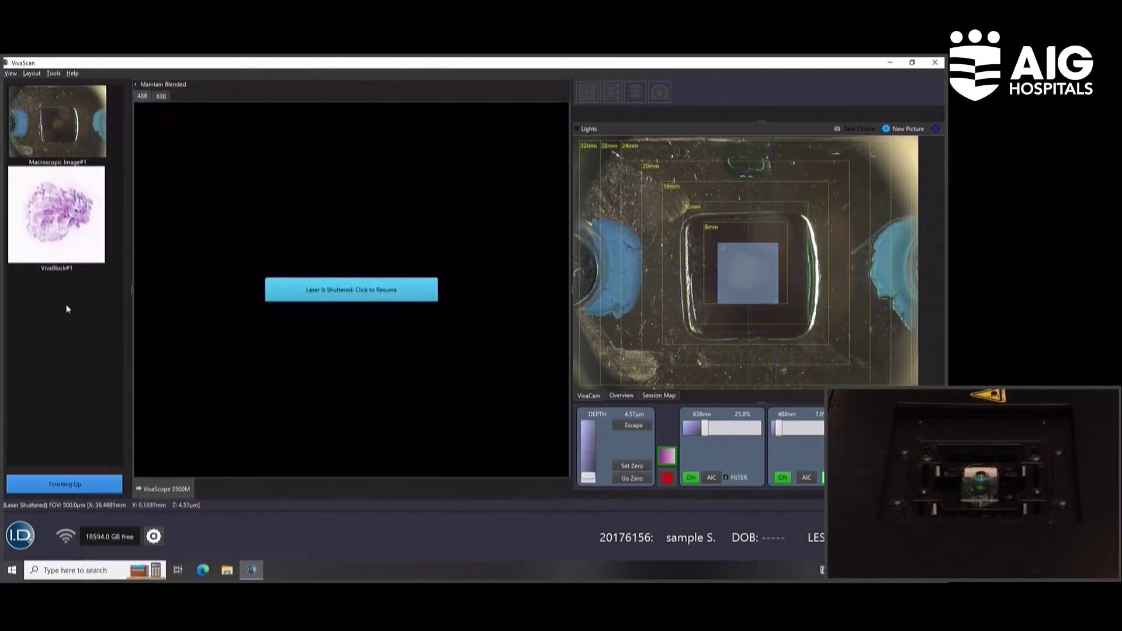
double_click(59, 222)
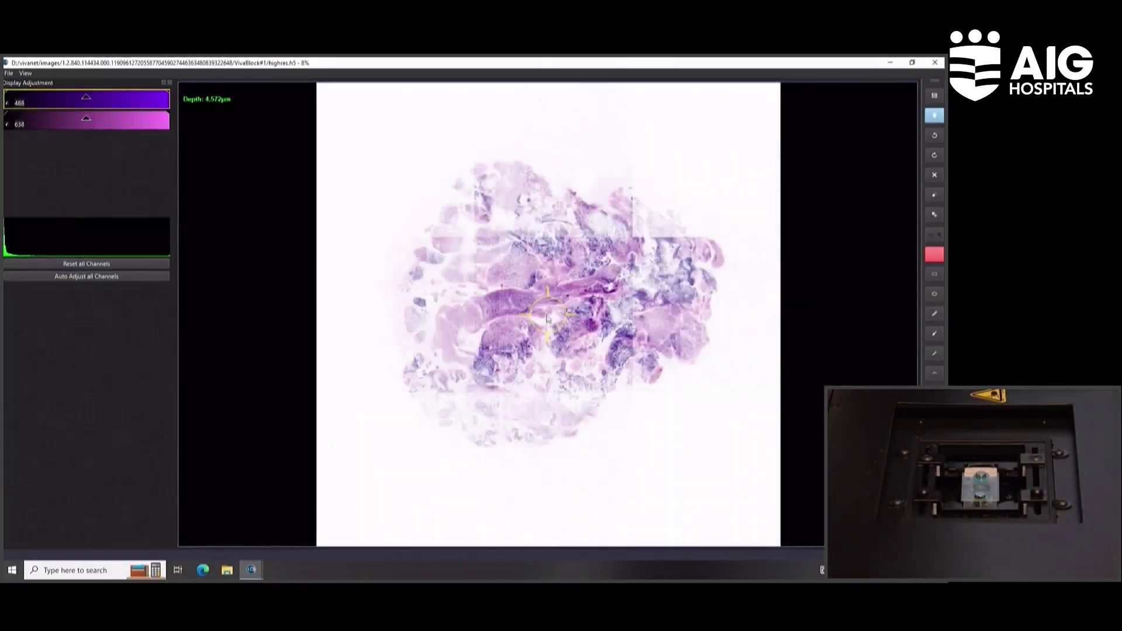
Zoom into the VivaBlock#1 mosaic and pan right and upward along the tissue band
scroll(563, 311, "up", 5)
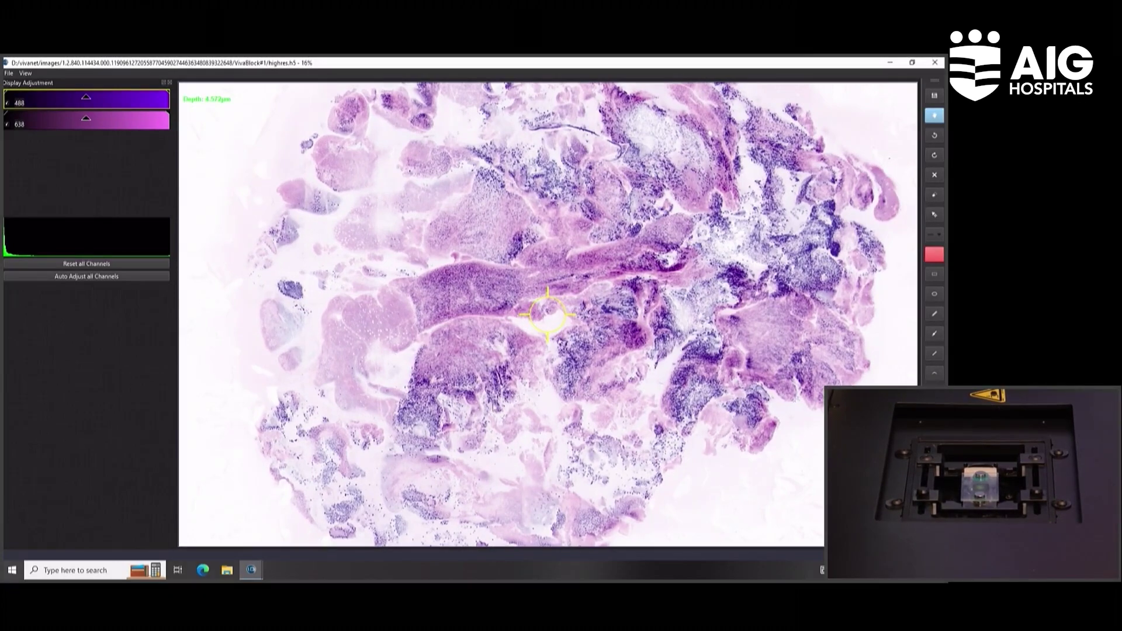
scroll(497, 402, "up", 2)
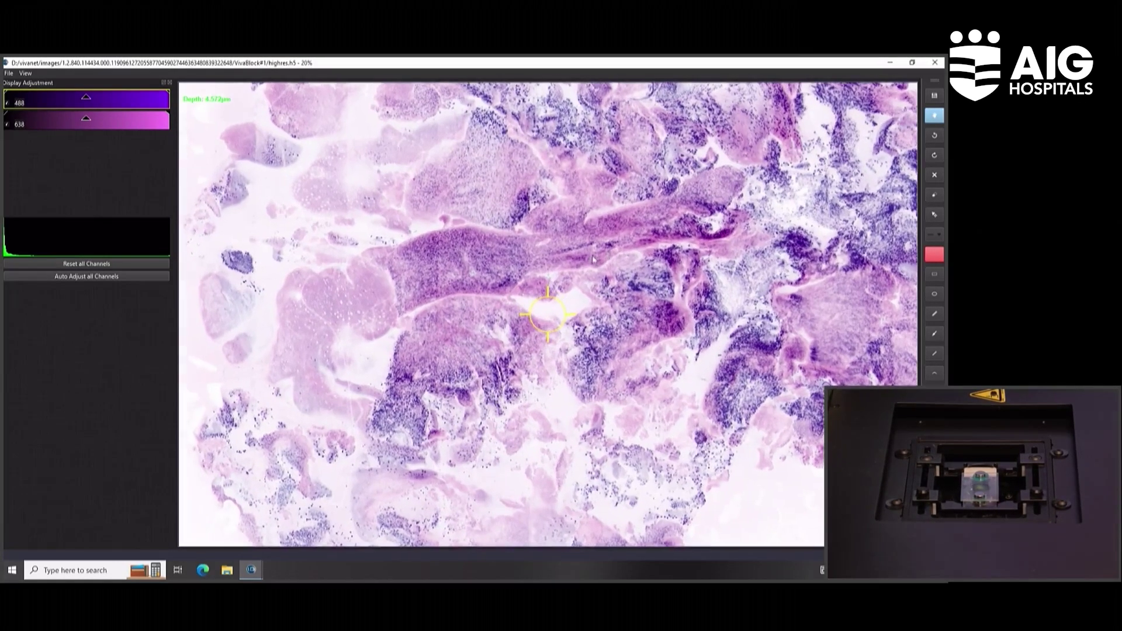
scroll(485, 338, "up", 3)
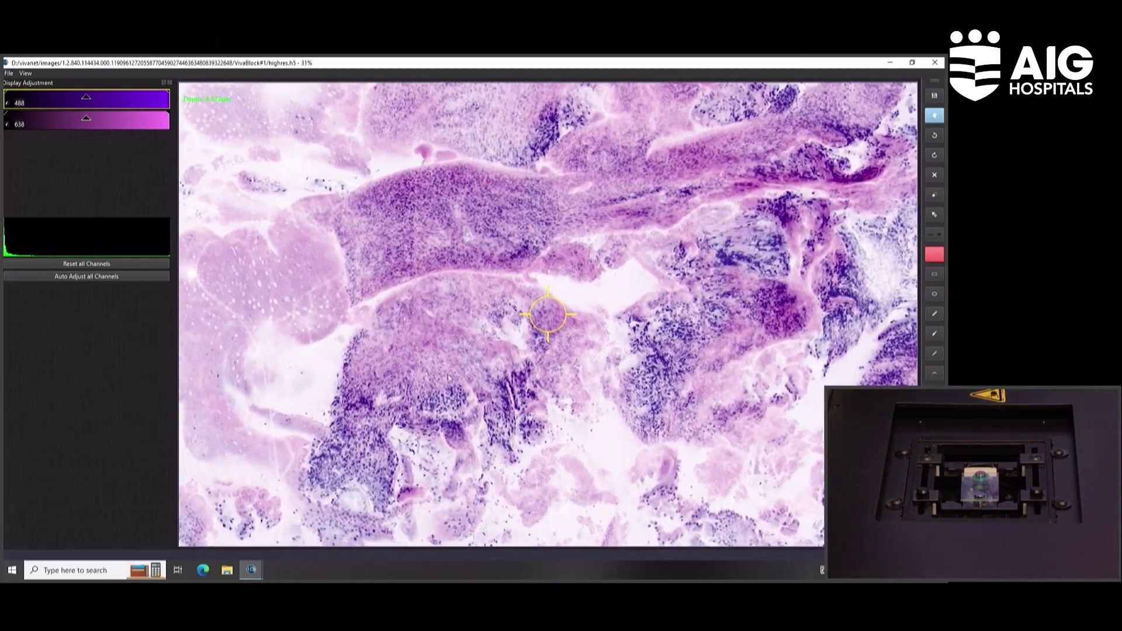
scroll(398, 424, "up", 3)
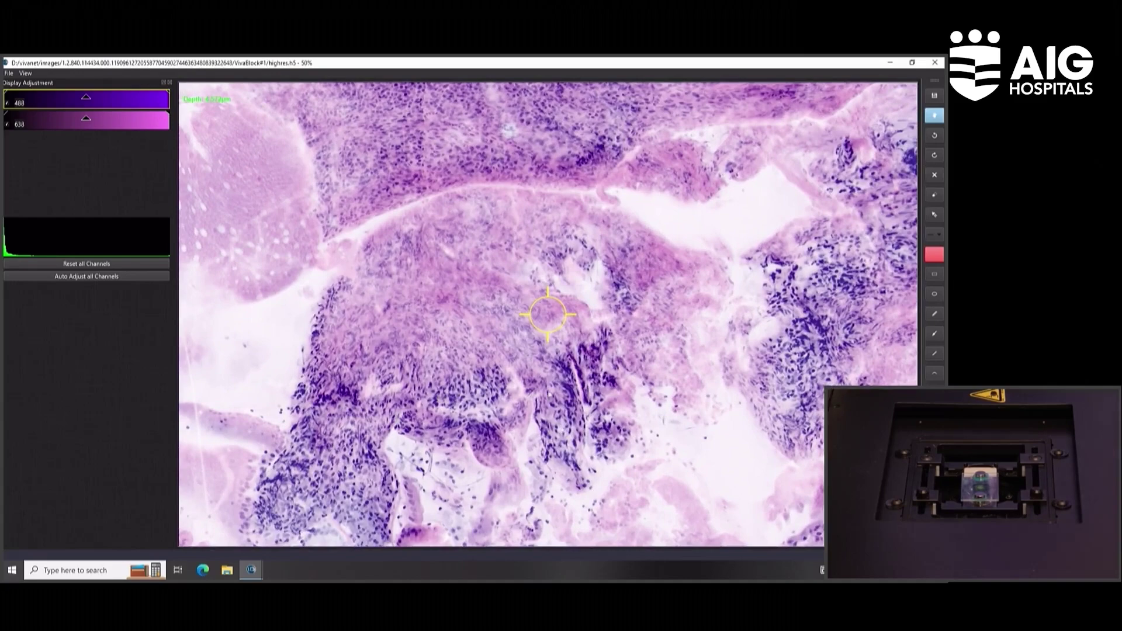
scroll(632, 405, "down", 2)
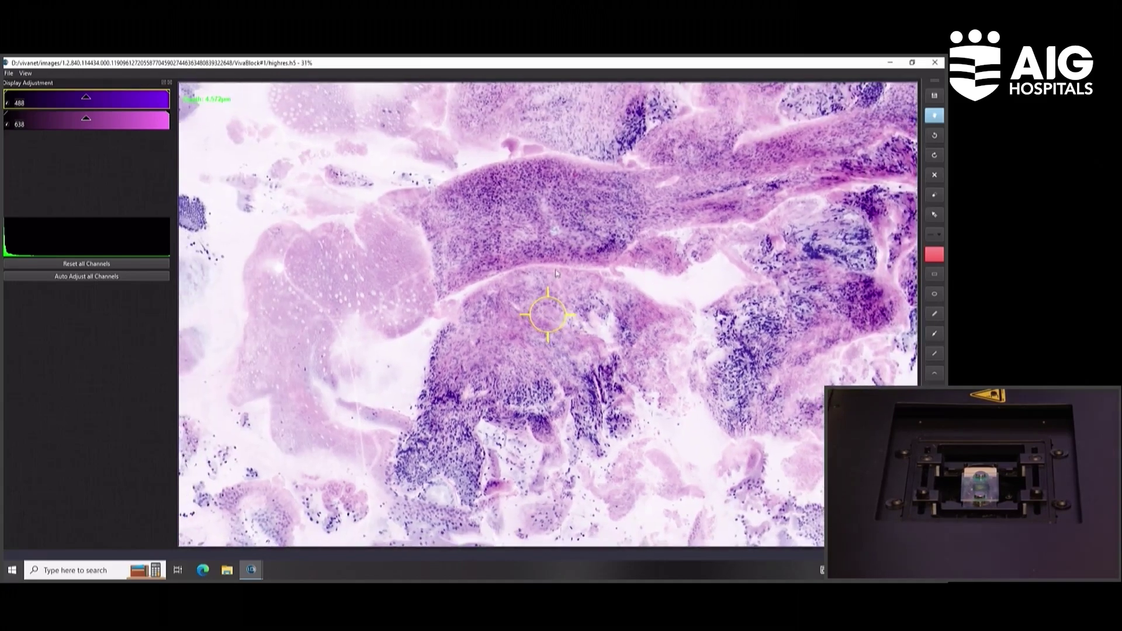
left_click(556, 273)
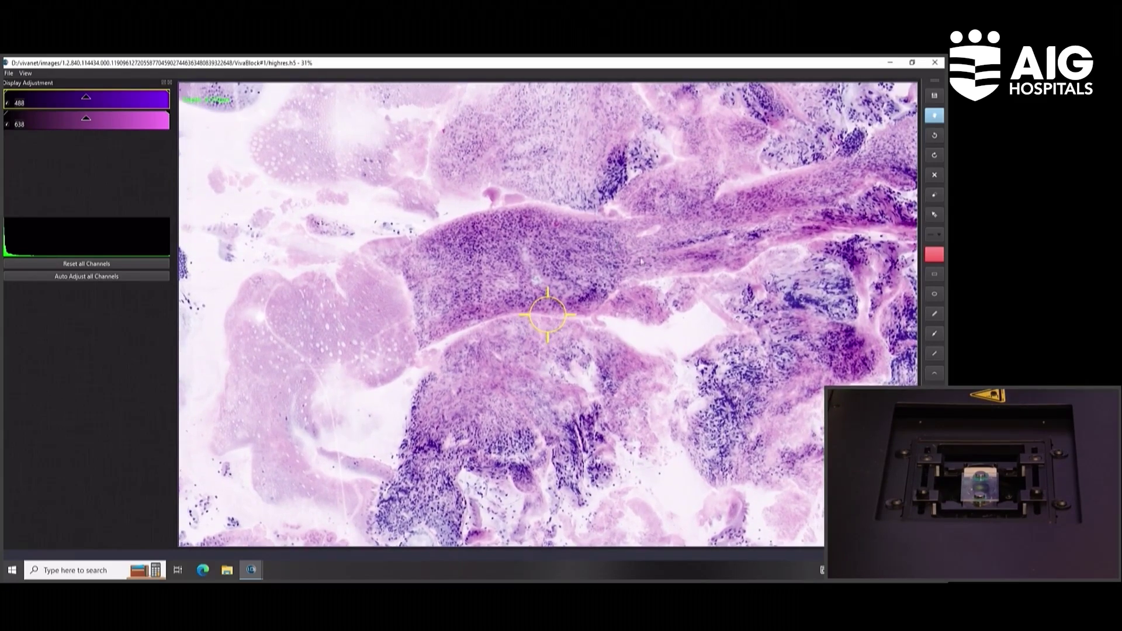
scroll(527, 259, "up", 3)
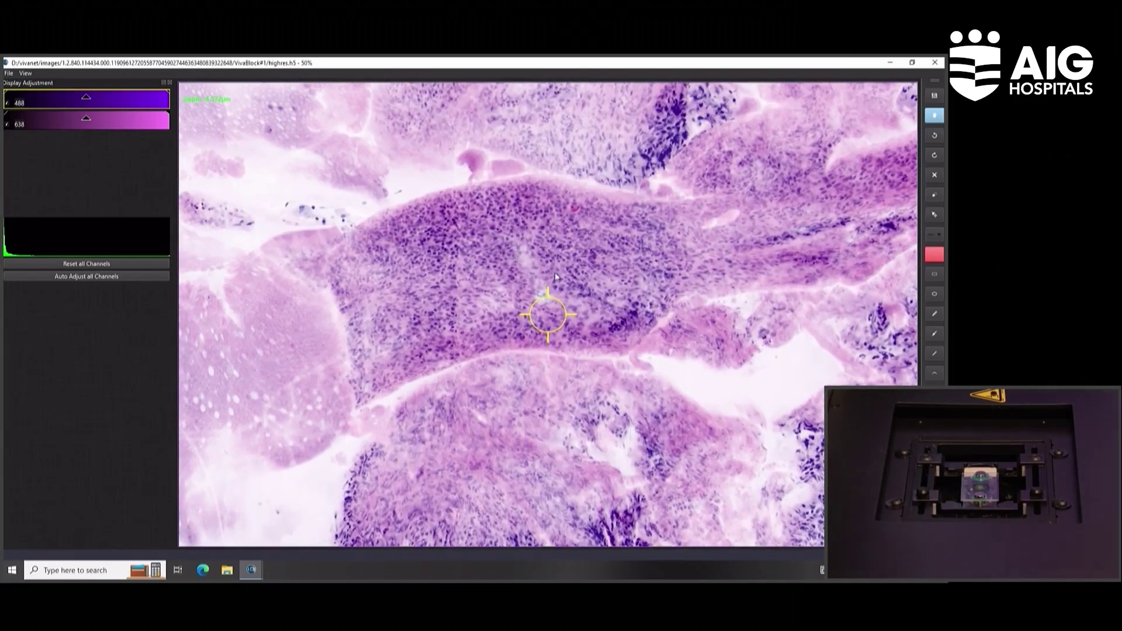
left_click(673, 318)
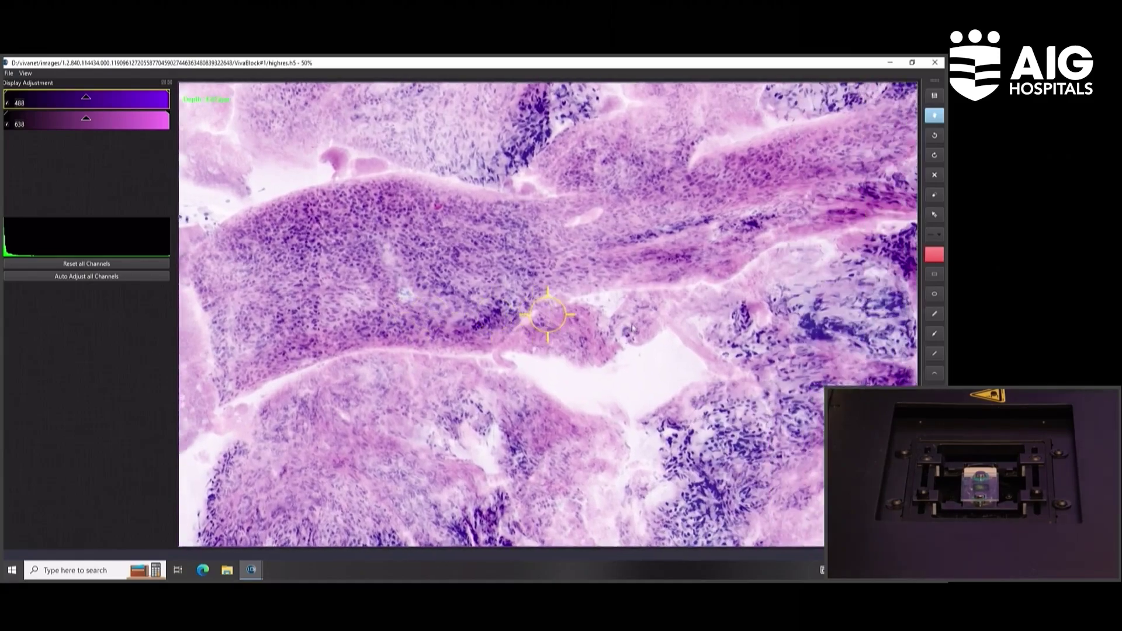
left_click(673, 318)
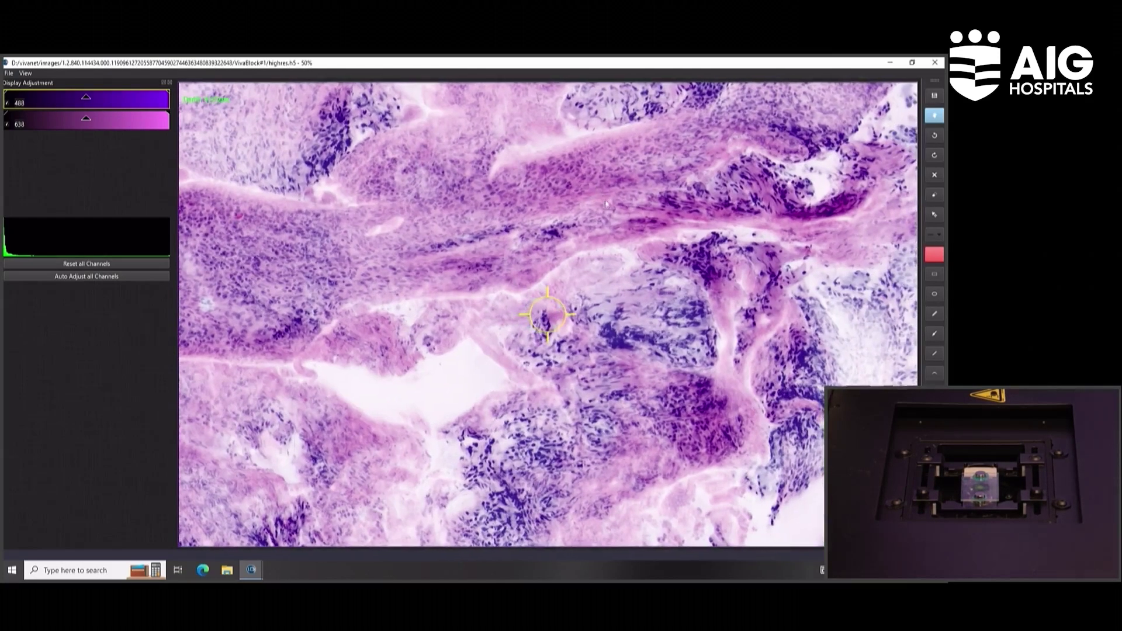
left_click(606, 204)
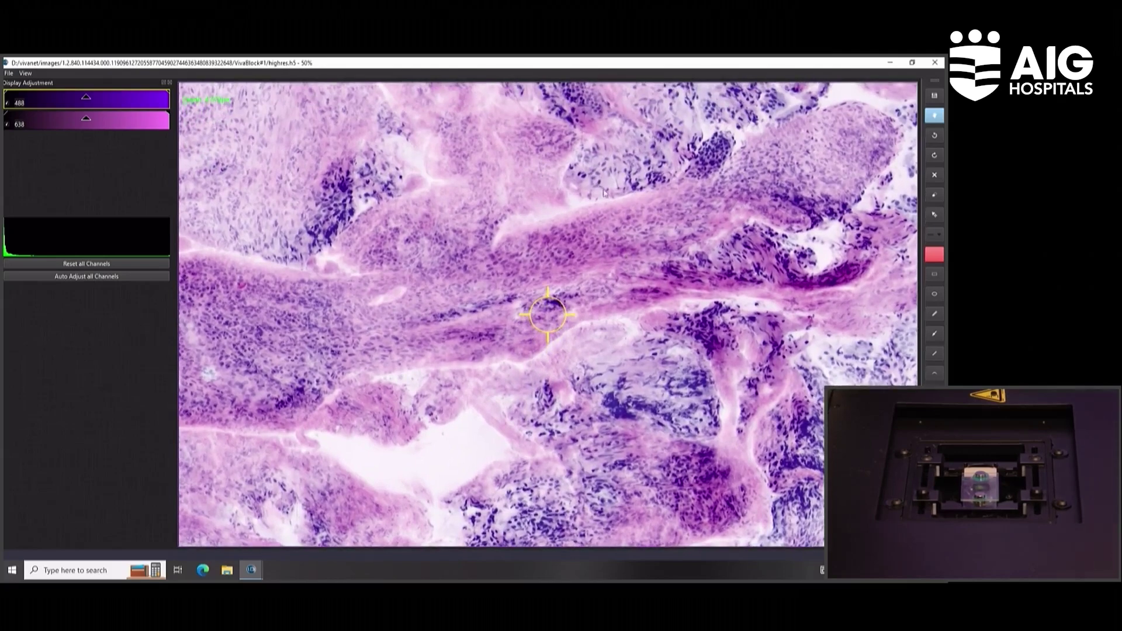
Zoom to 200% on the upper tissue, brighten the 488 channel, and close the viewer
scroll(624, 256, "up", 2)
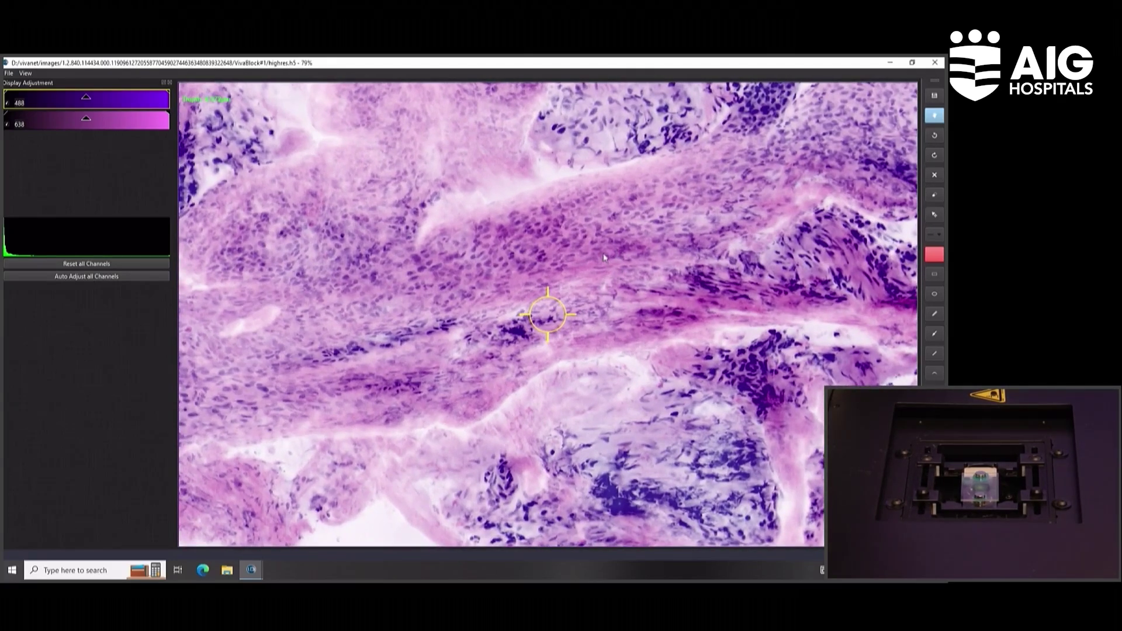
left_click(530, 205)
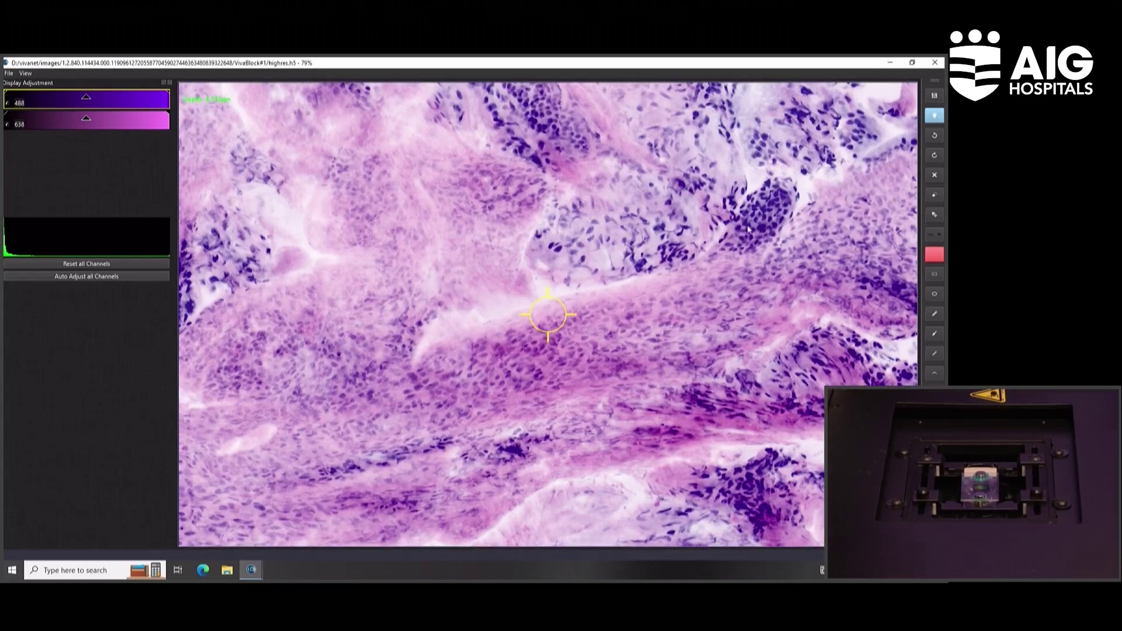
scroll(764, 233, "up", 2)
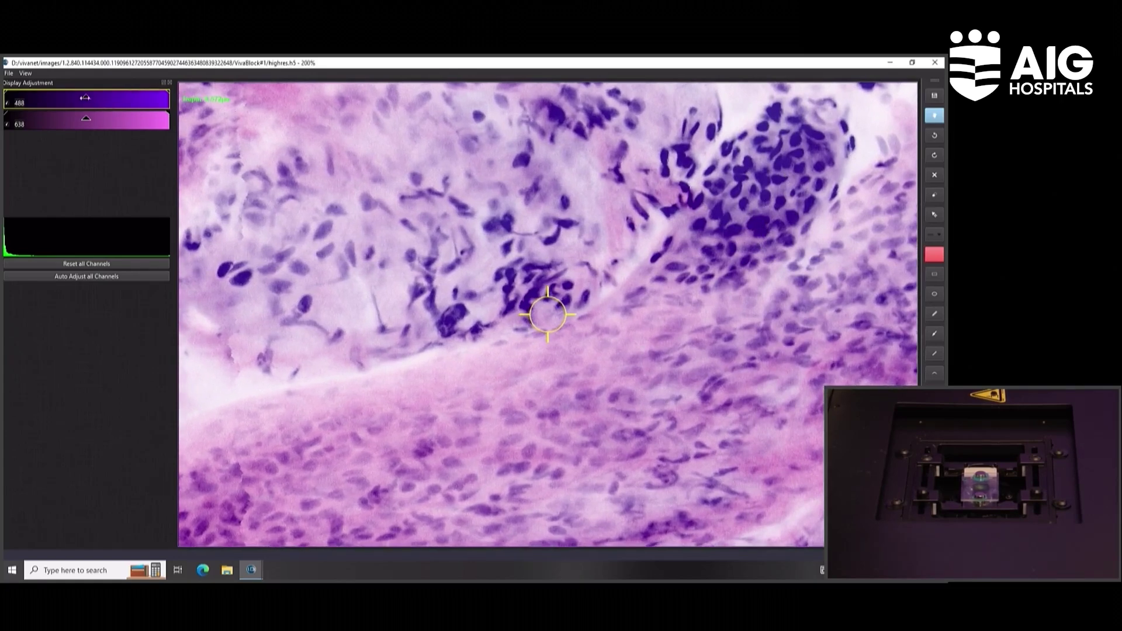
left_click_drag(85, 98, 100, 98)
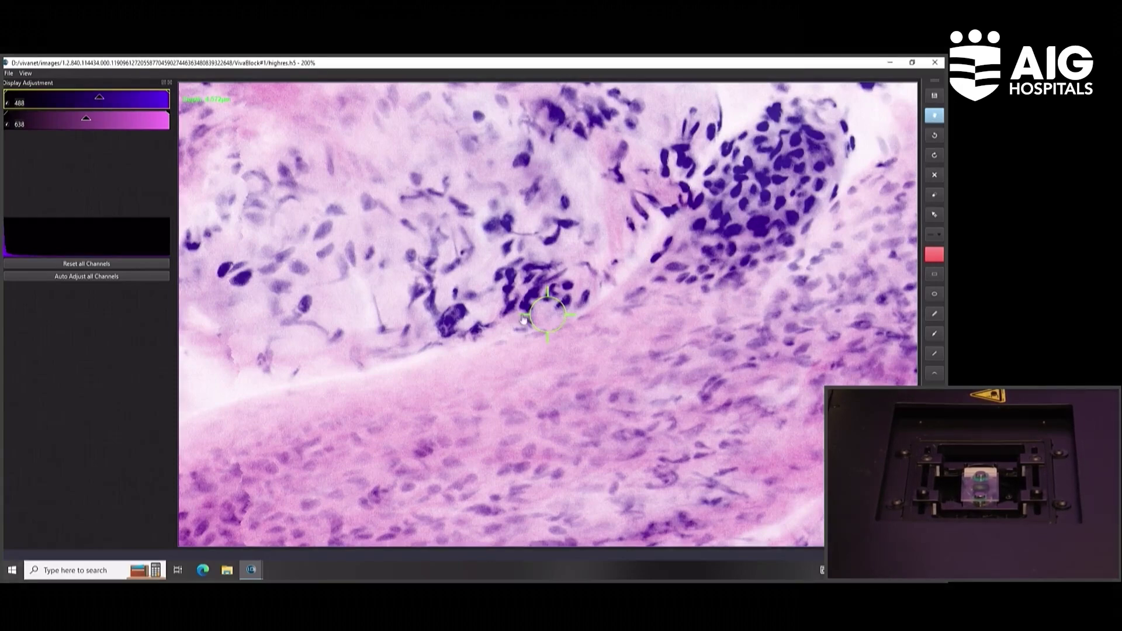
left_click(935, 62)
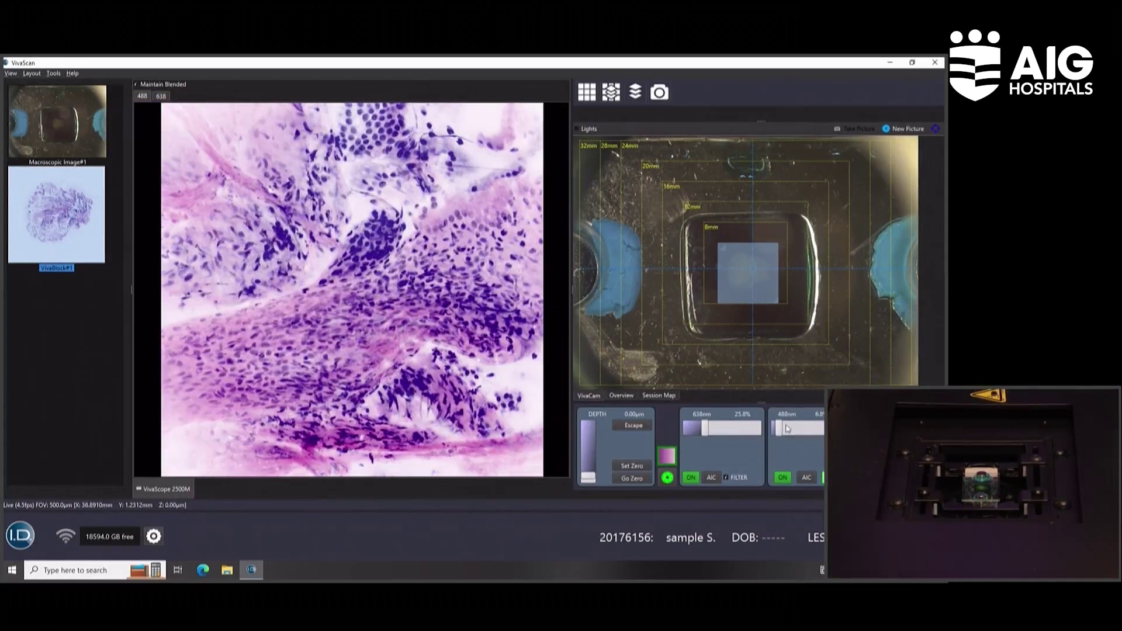
Scroll through the live depth planes to check the tissue before stacking
scroll(792, 427, "down", 2)
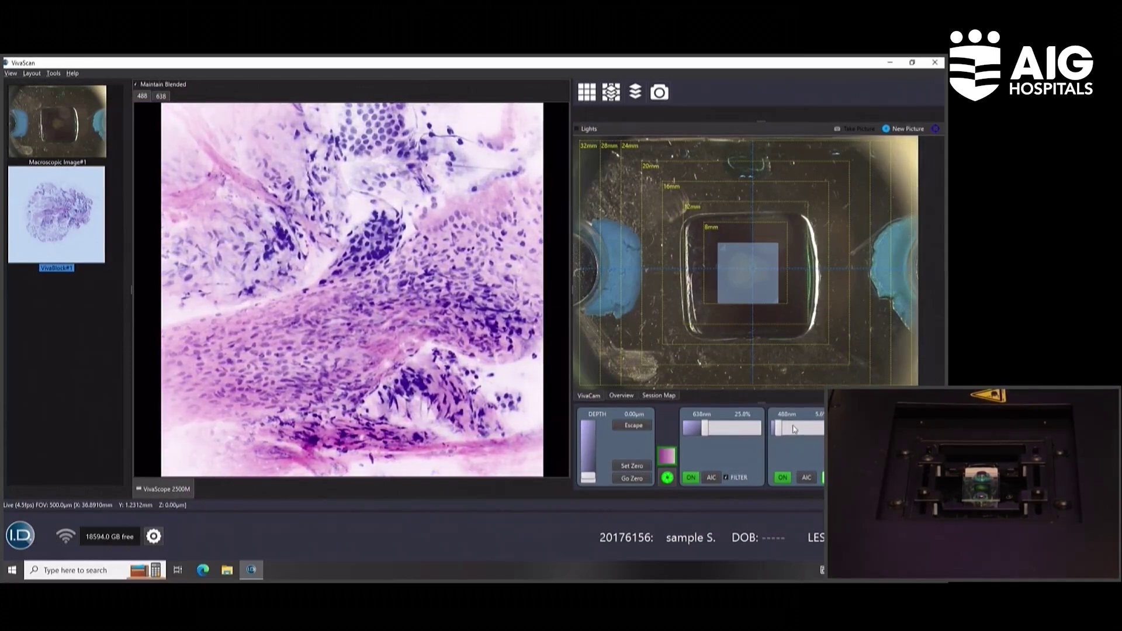
scroll(794, 430, "down", 1)
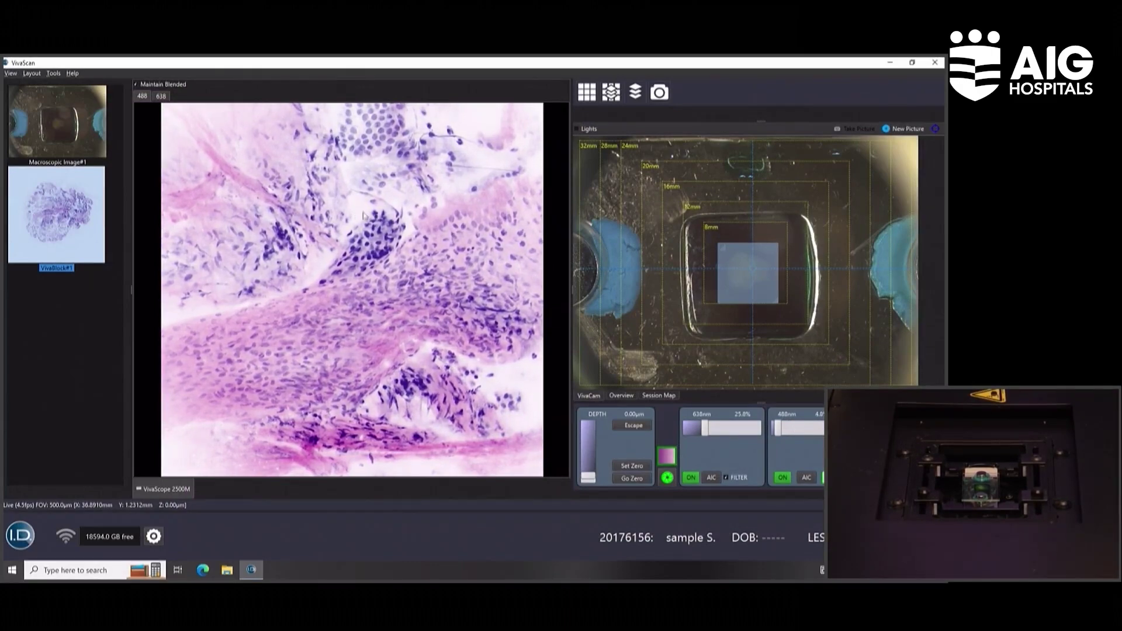
scroll(373, 247, "down", 2)
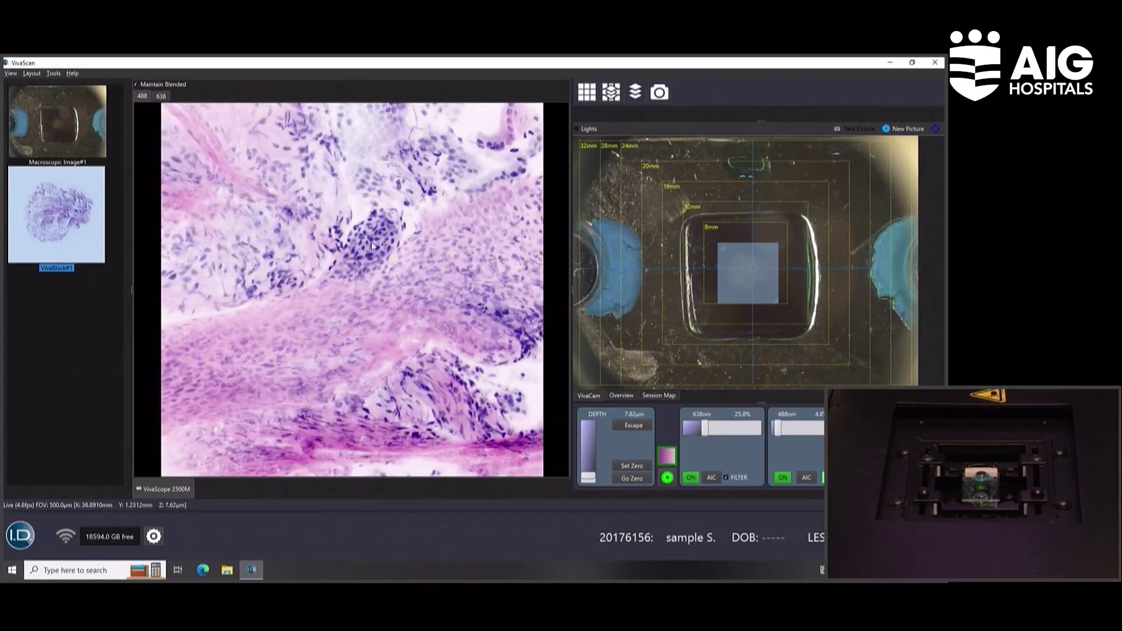
scroll(377, 246, "up", 4)
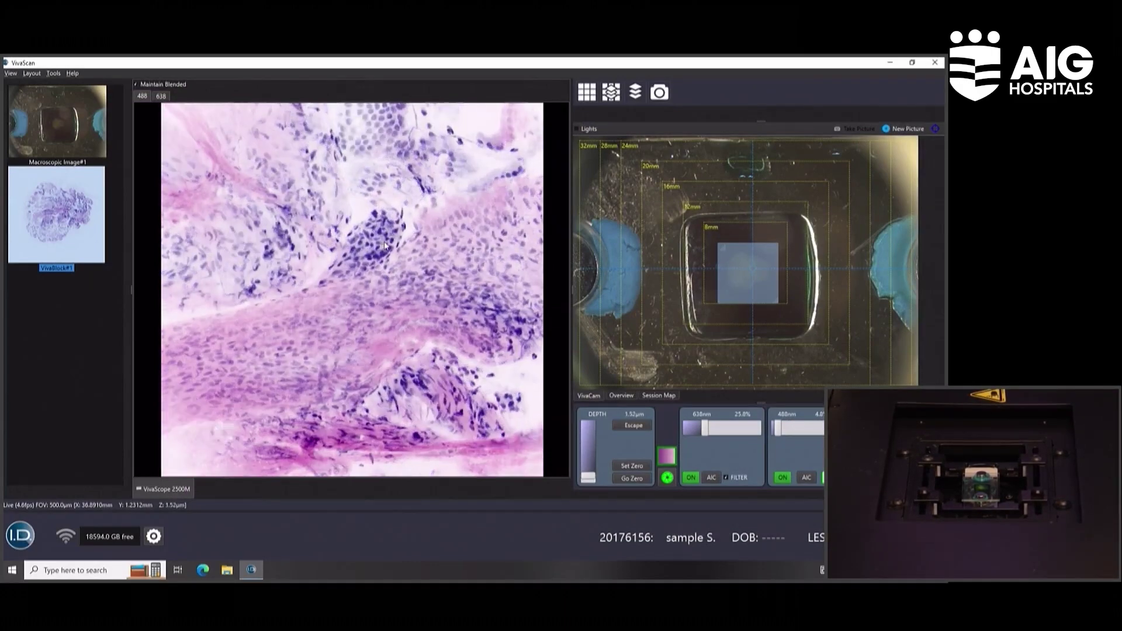
scroll(384, 246, "up", 1)
Capture a VivaStack with 4.56 µm spacing, save the changes, and open VivaStack#1
left_click(636, 92)
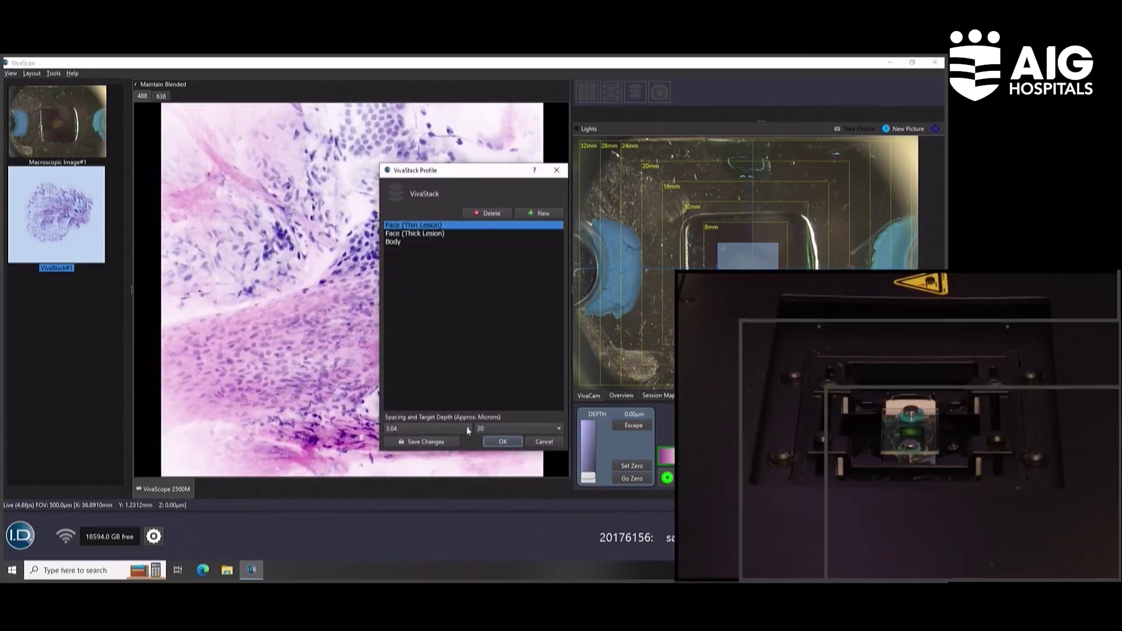
left_click(465, 428)
left_click(456, 441)
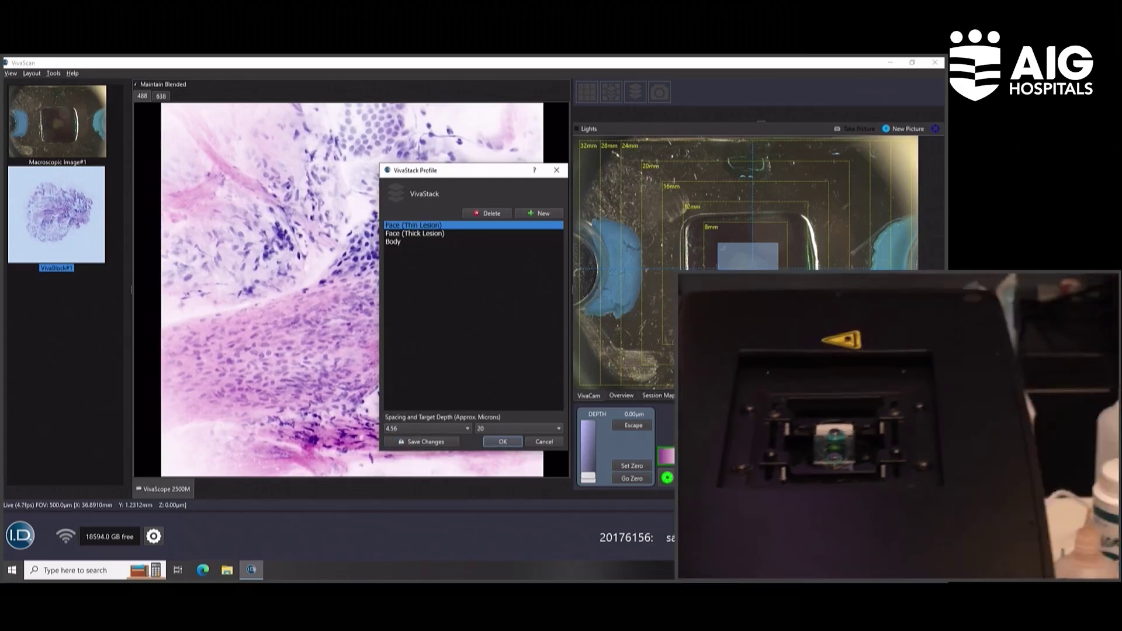
left_click(504, 442)
left_click(446, 327)
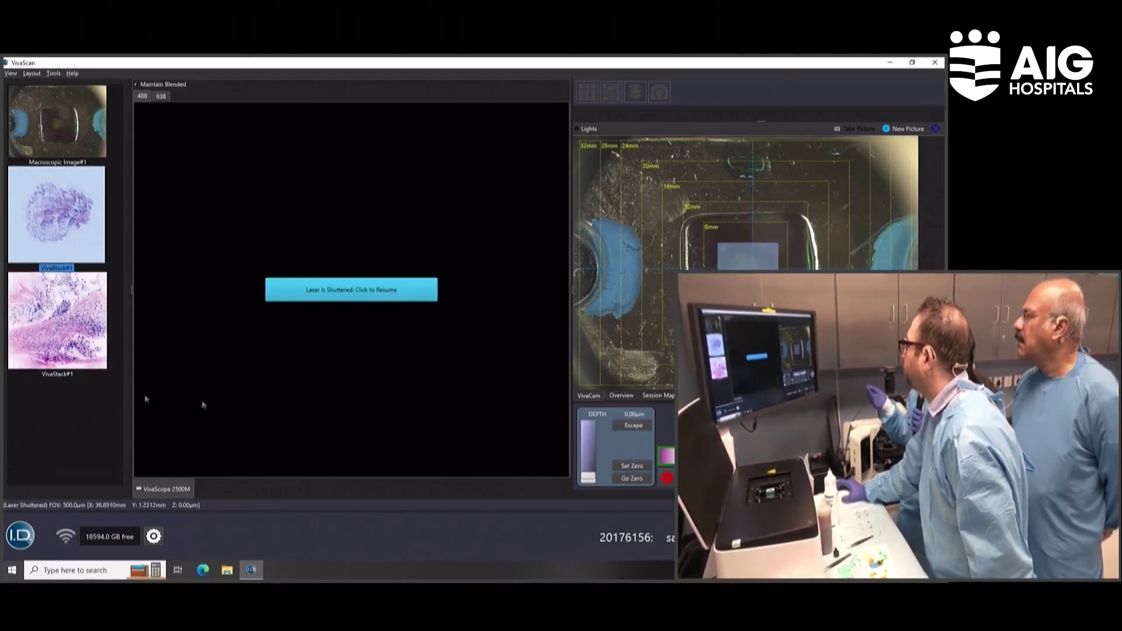
left_click(47, 323)
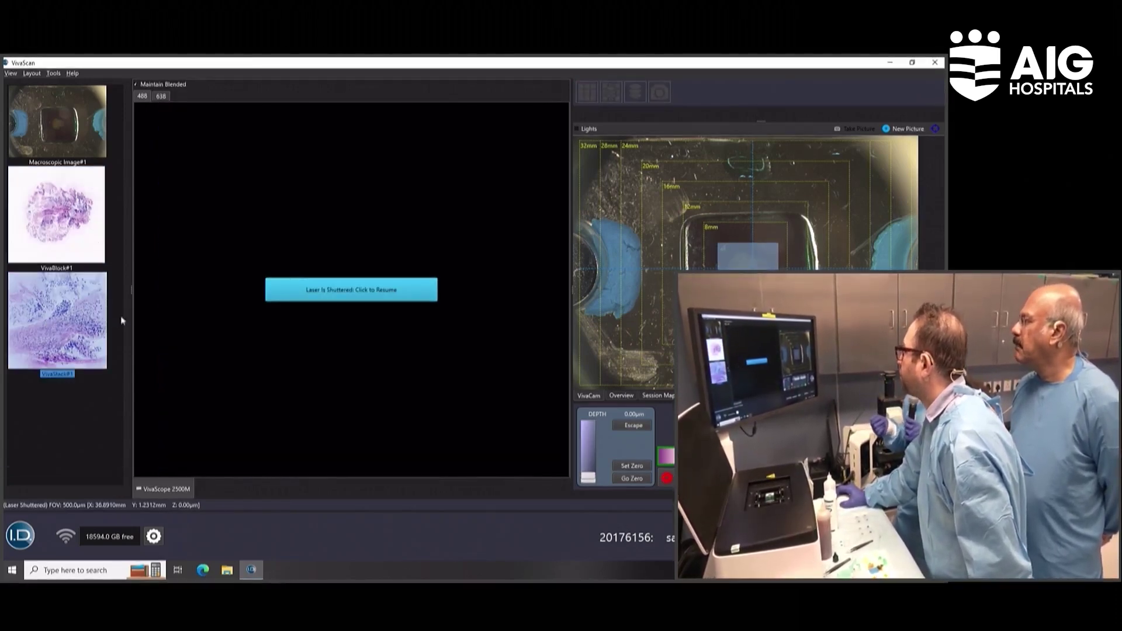
double_click(68, 326)
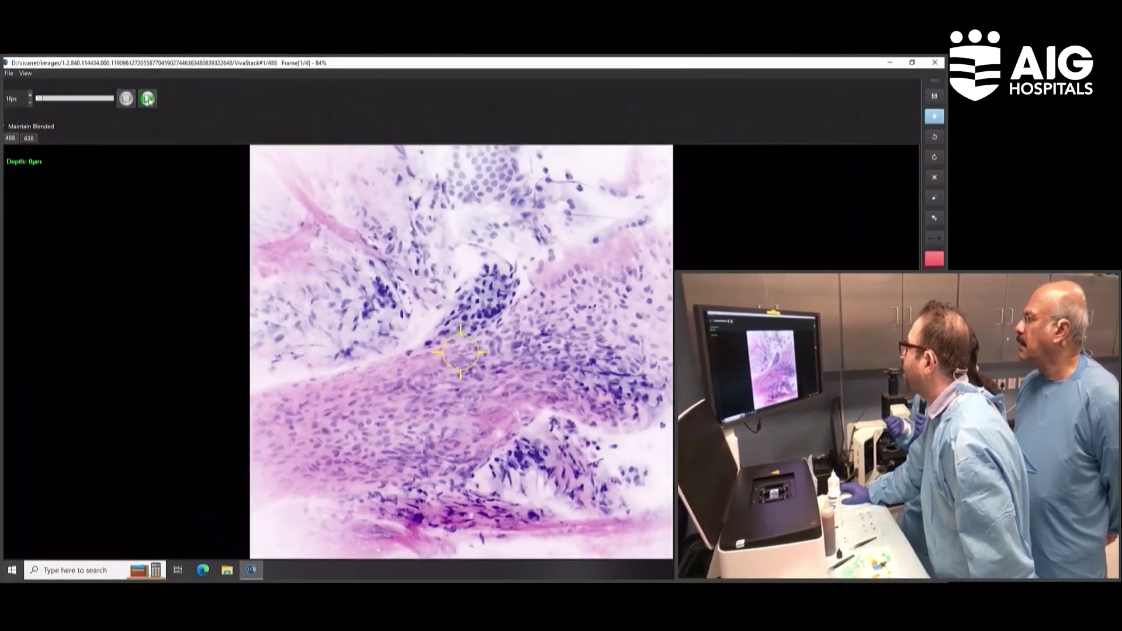
left_click(150, 100)
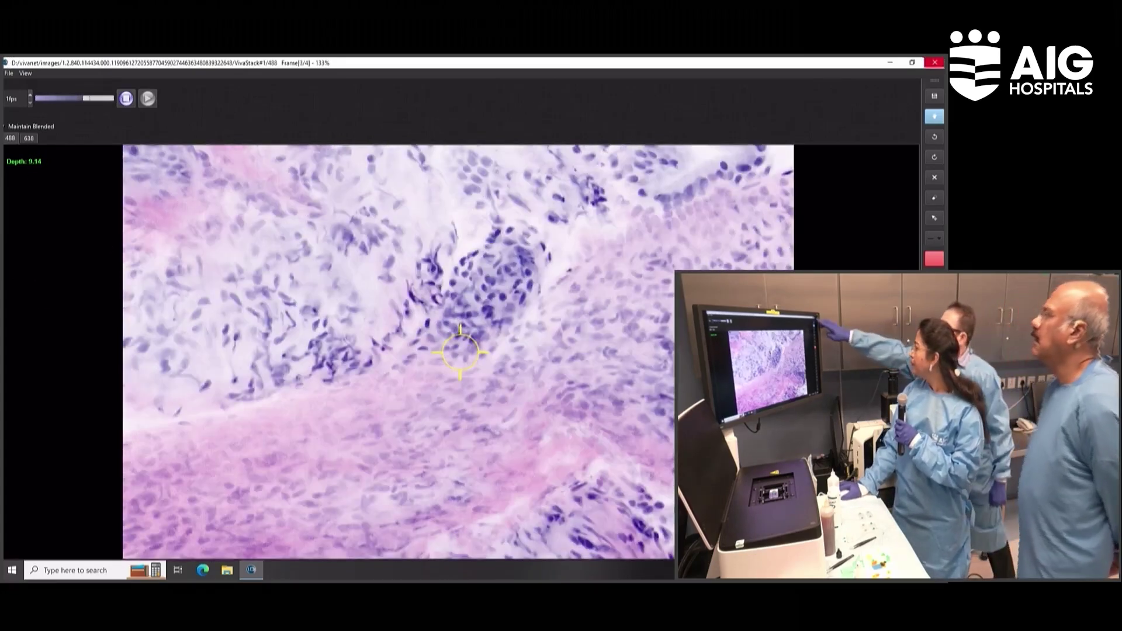
left_click(935, 63)
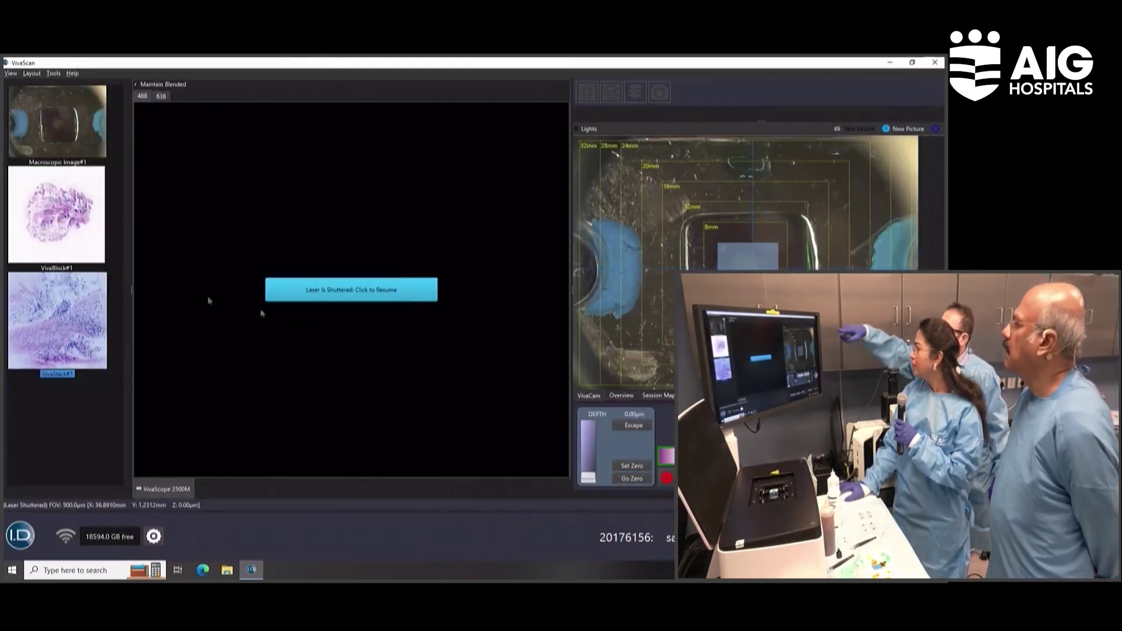
Reopen VivaBlock#1, zoom to 50%, and pan onto the dense dark-stained cell cluster
double_click(45, 212)
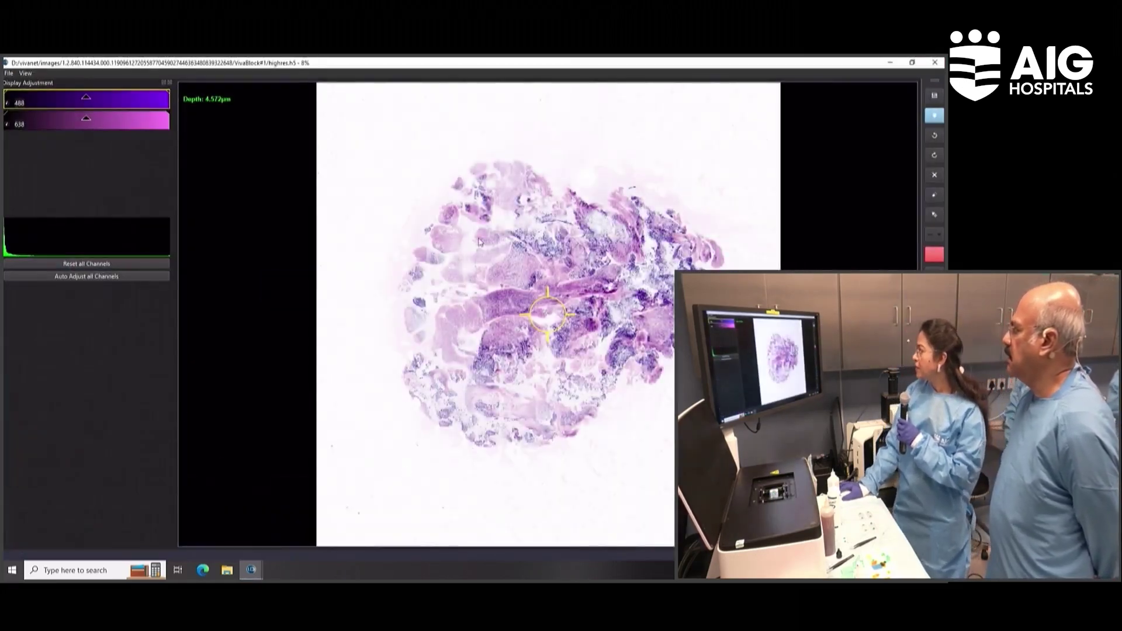
scroll(515, 279, "up", 5)
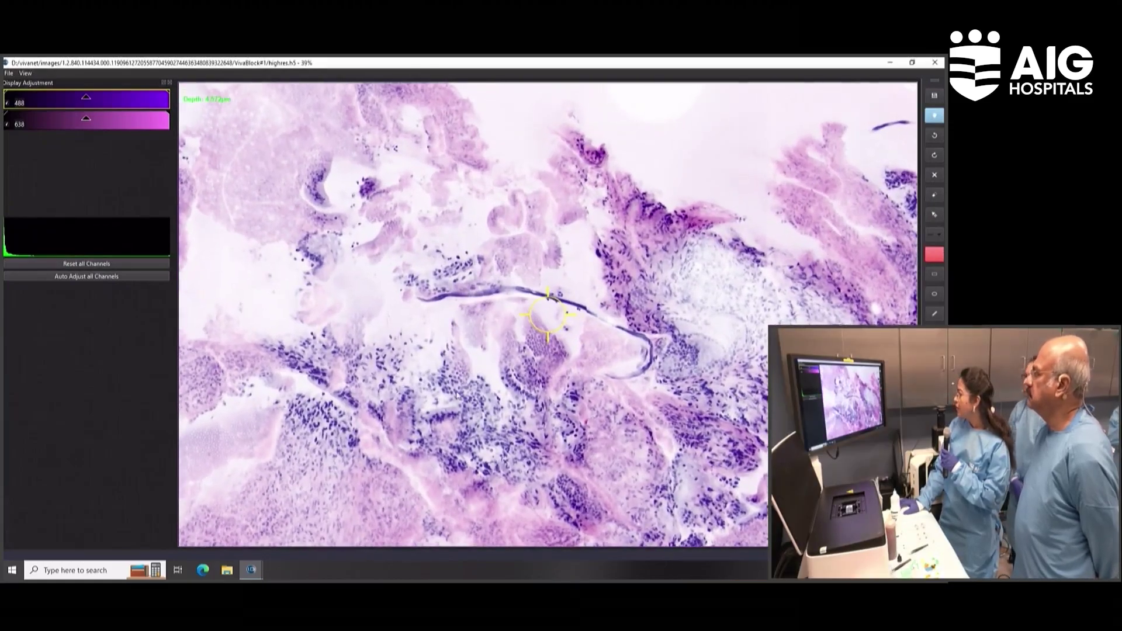
left_click_drag(217, 299, 327, 245)
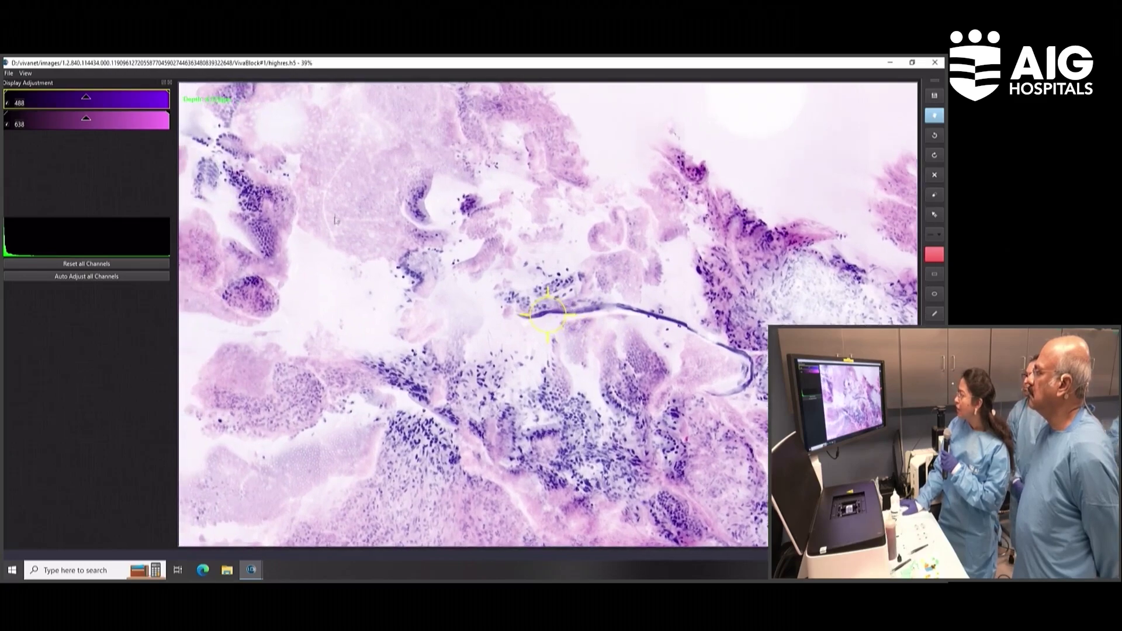
scroll(336, 220, "up", 1)
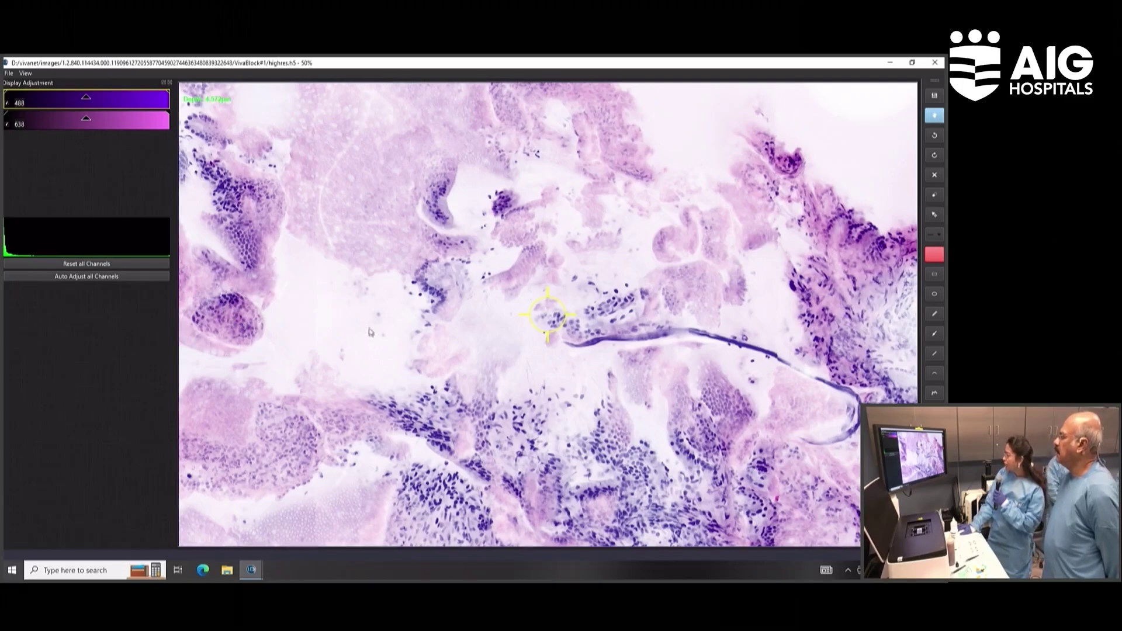
left_click_drag(377, 506, 366, 433)
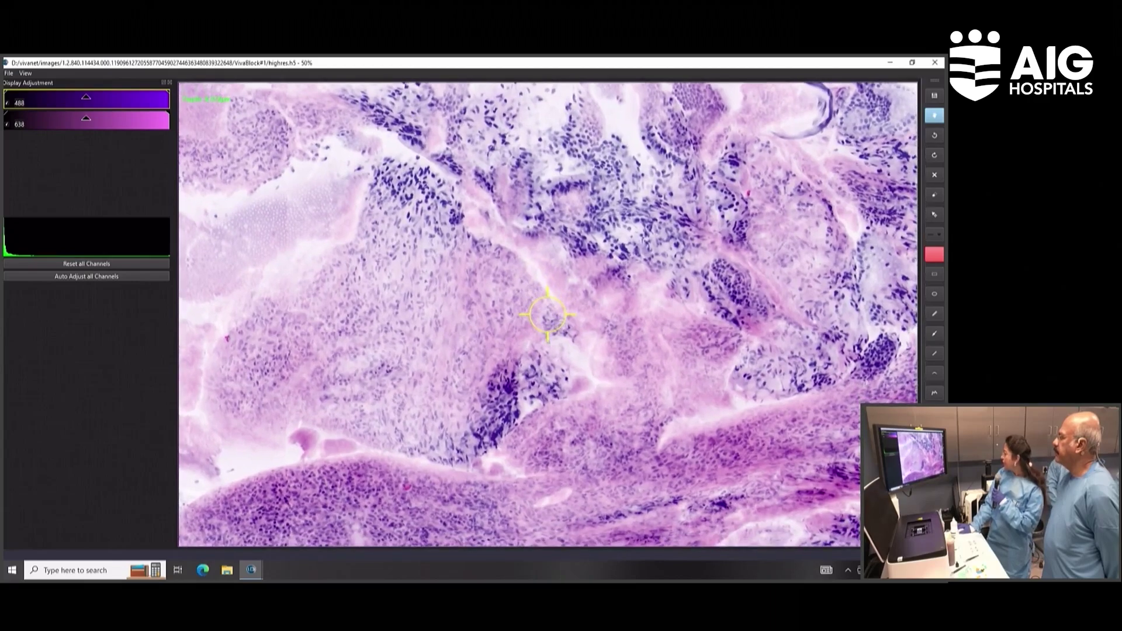
left_click(740, 290)
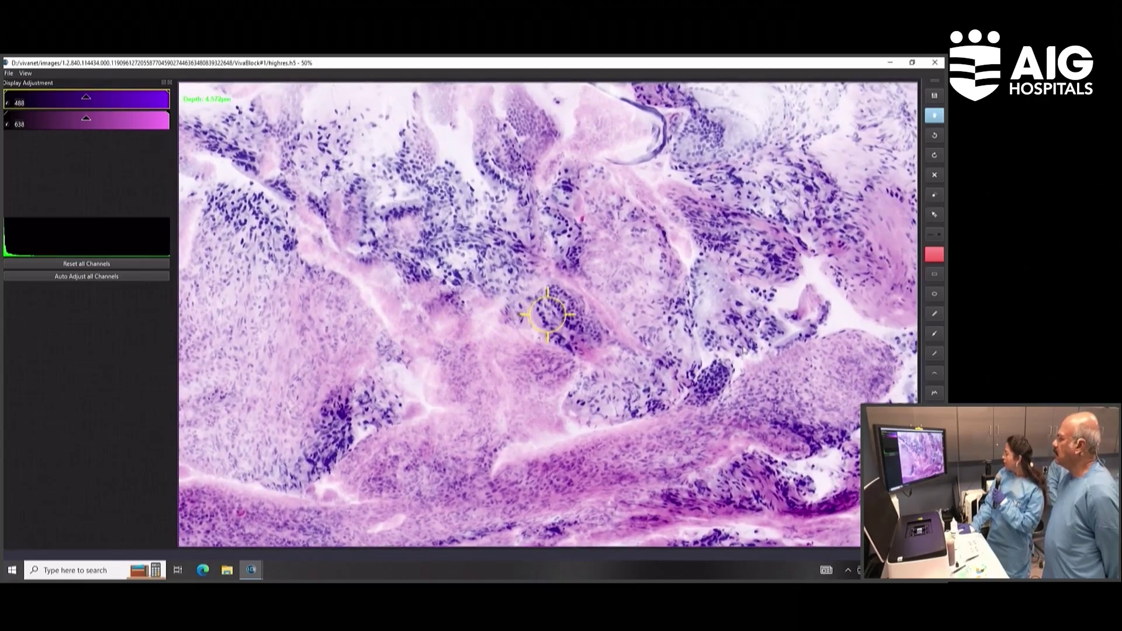
left_click(721, 362)
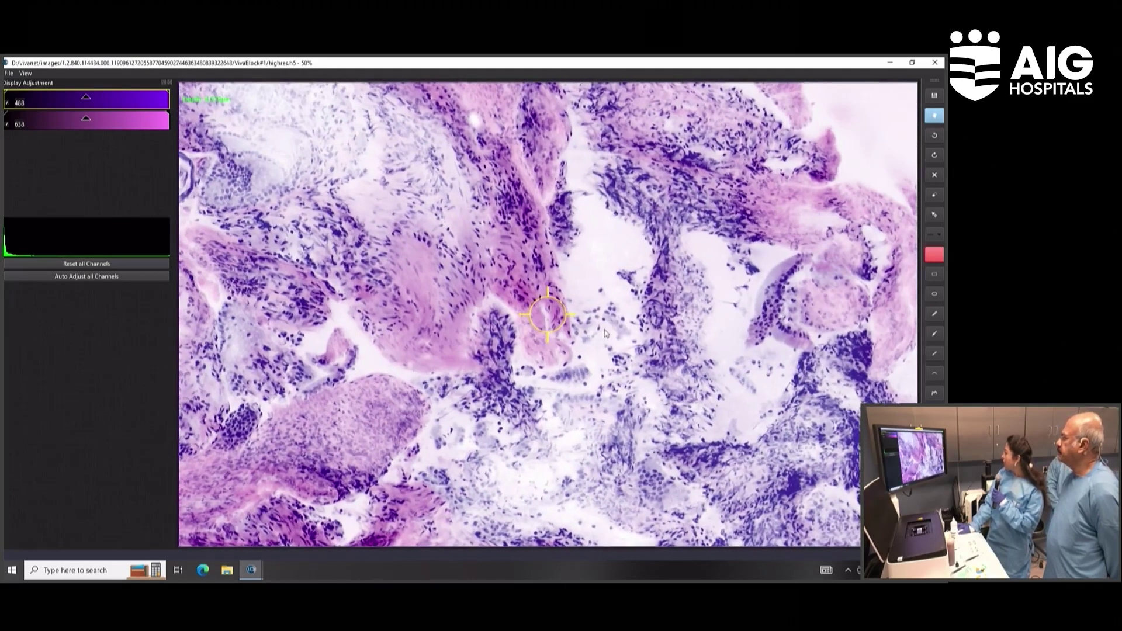
Zoom the mosaic in to 125% on the cell cluster, then back out to 99%
scroll(605, 333, "up", 3)
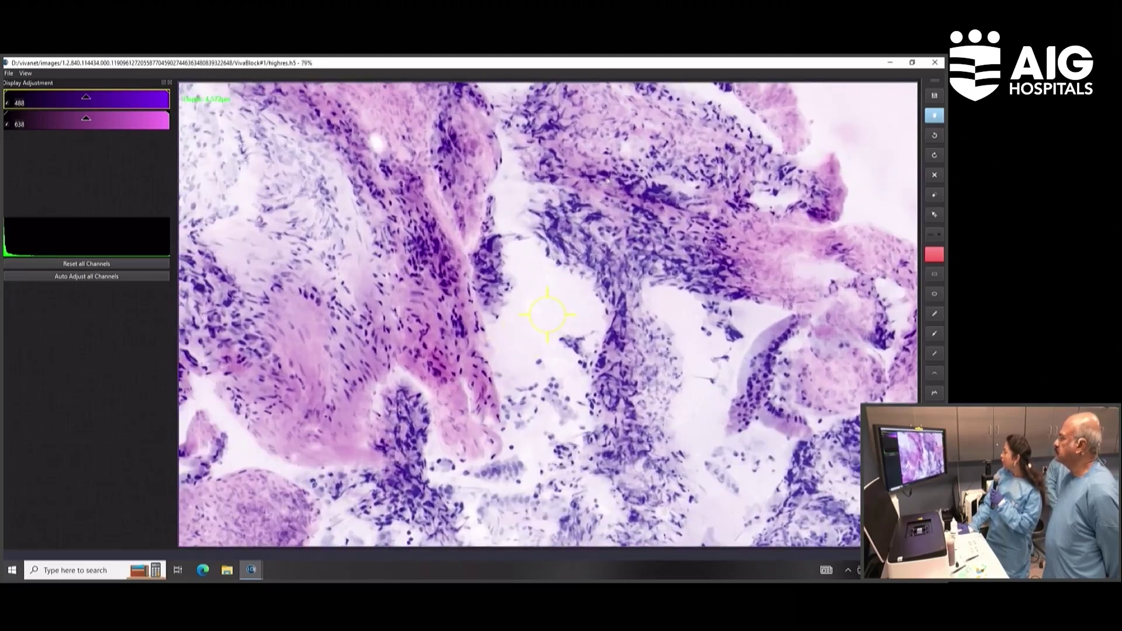
scroll(608, 179, "up", 2)
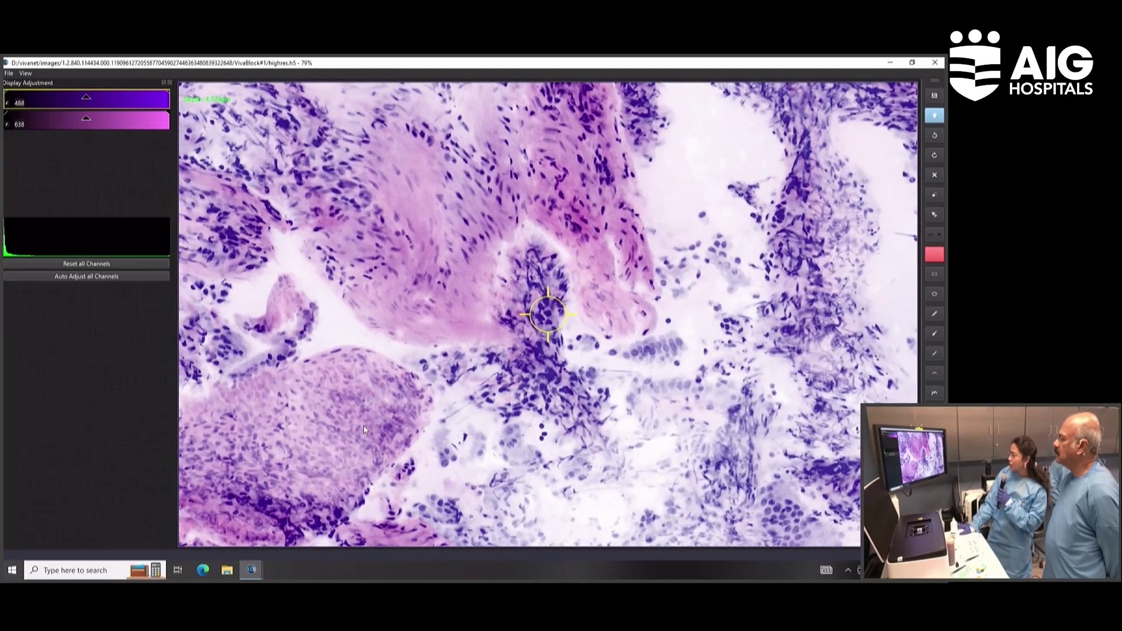
scroll(363, 424, "up", 3)
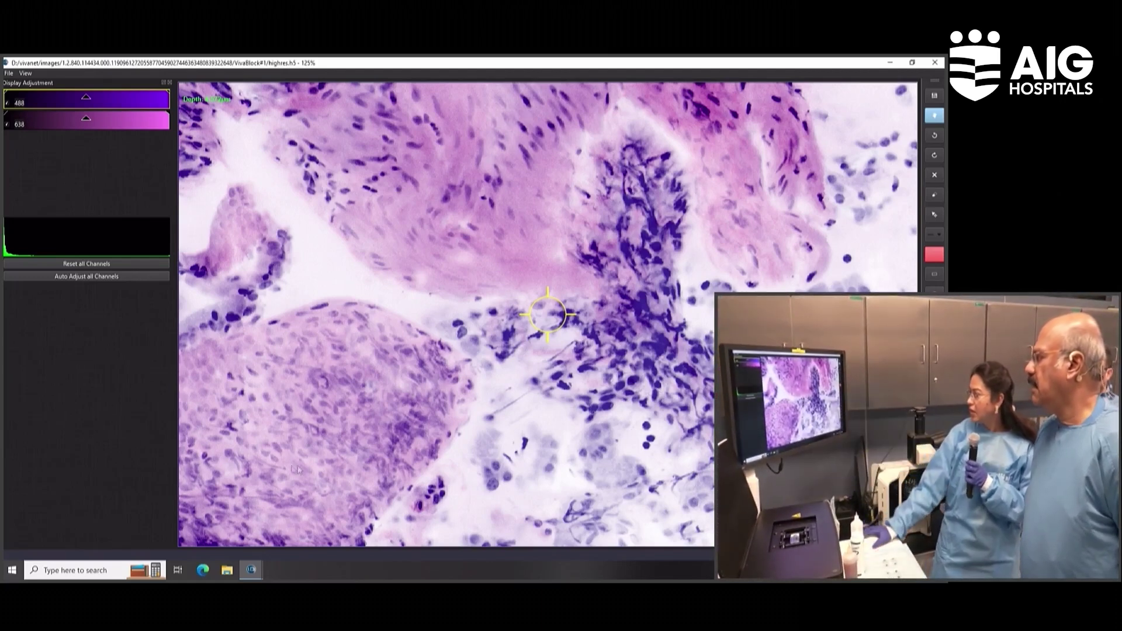
scroll(284, 430, "down", 3)
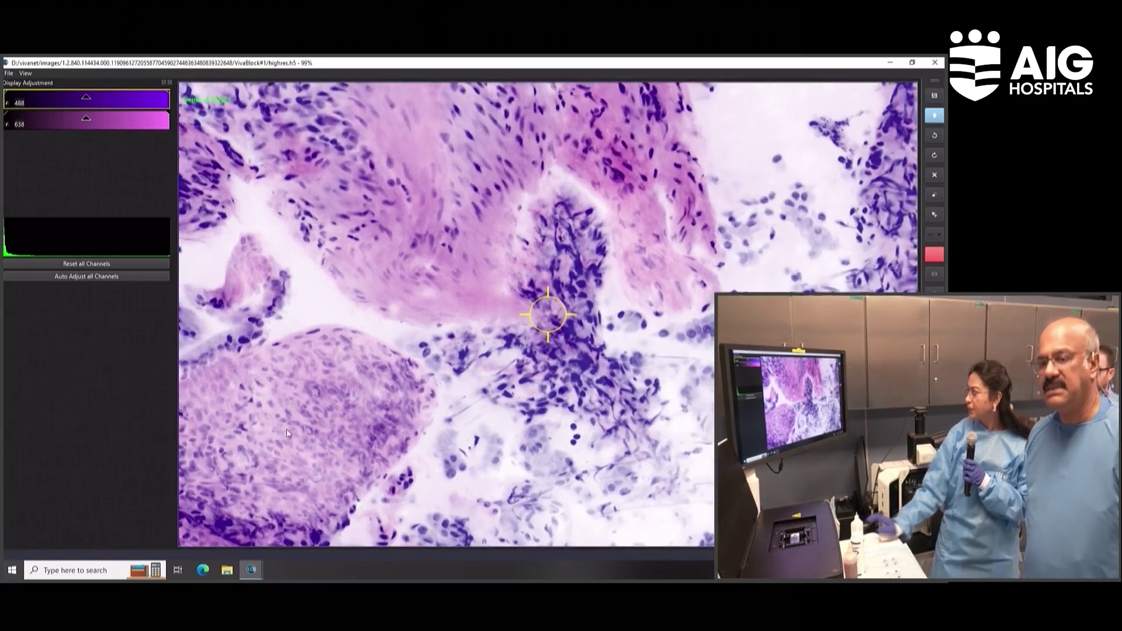